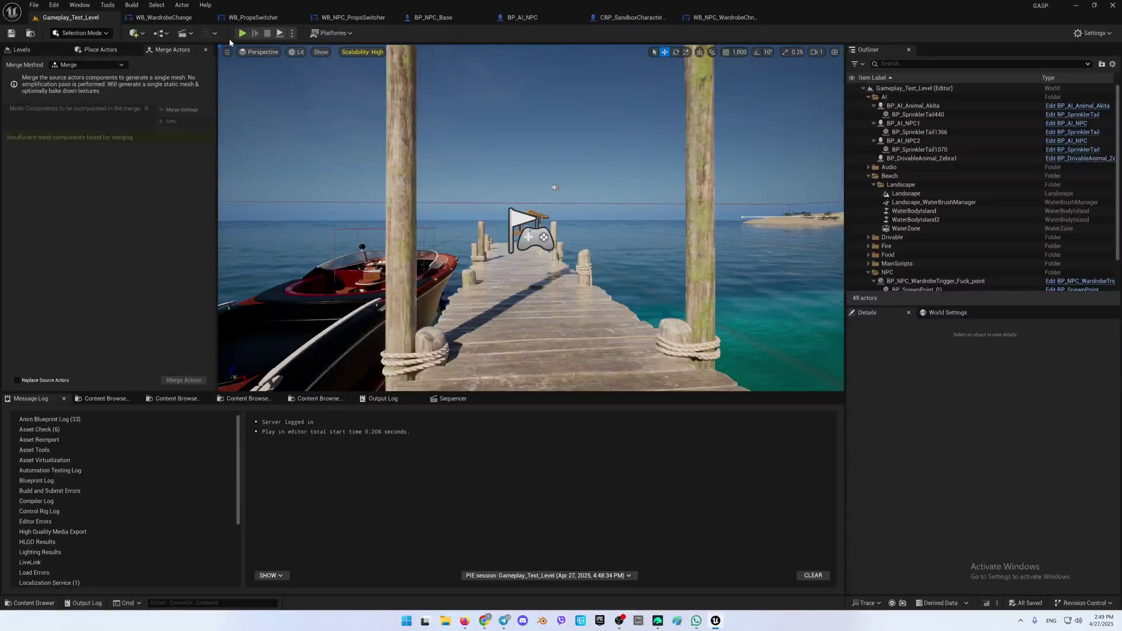
# - Play-test the level, bring up the character wardrobe menu to check its layout, and stop the session
pyautogui.click(243, 34)
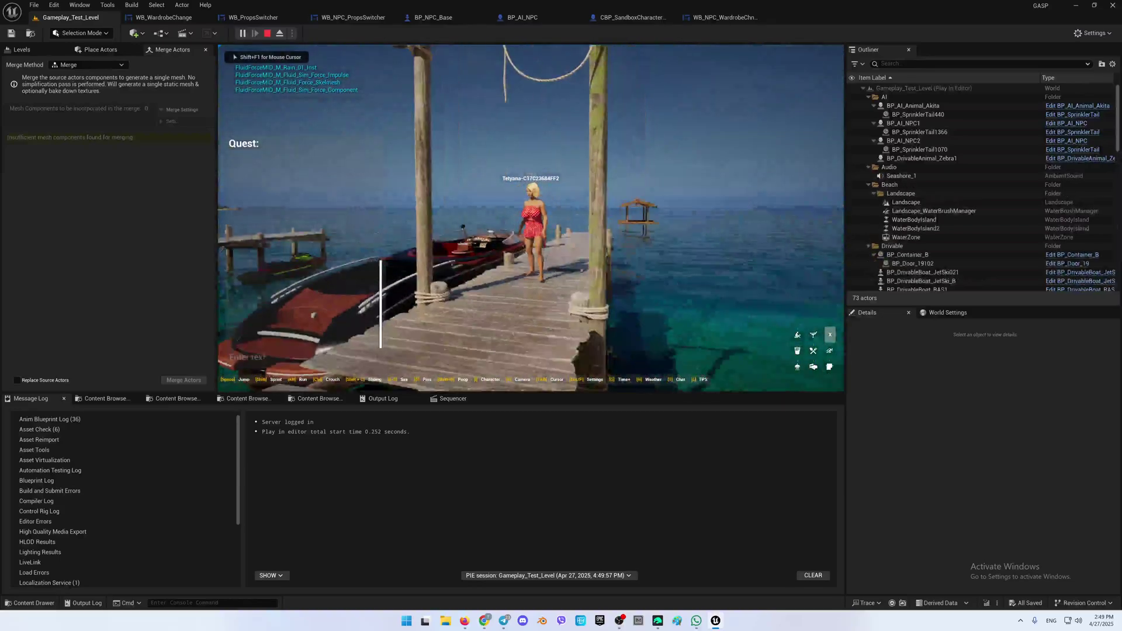
pyautogui.press('c')
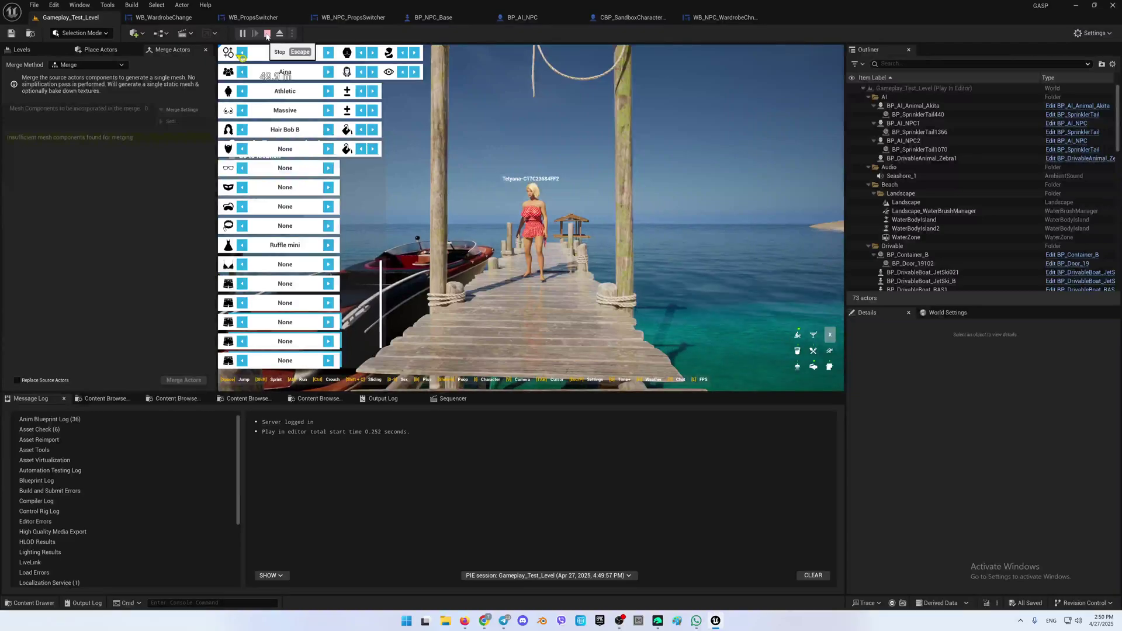
pyautogui.click(267, 35)
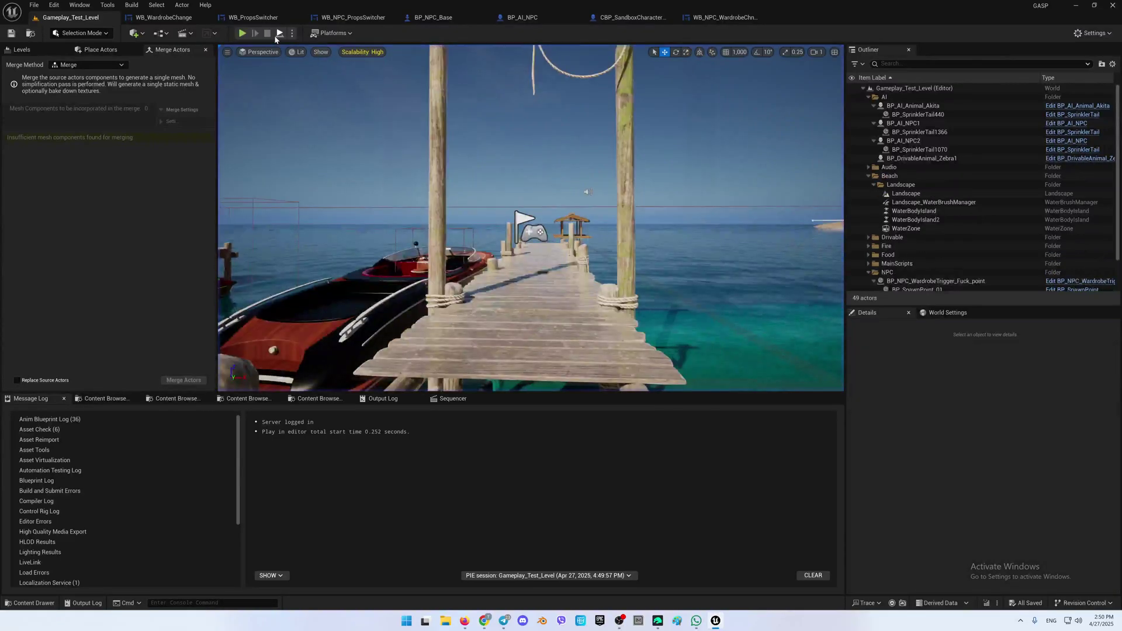
# - In WB_WardrobeChange, wrap the Horizontal Box that holds the wardrobe option rows with a Scroll Box
pyautogui.click(160, 17)
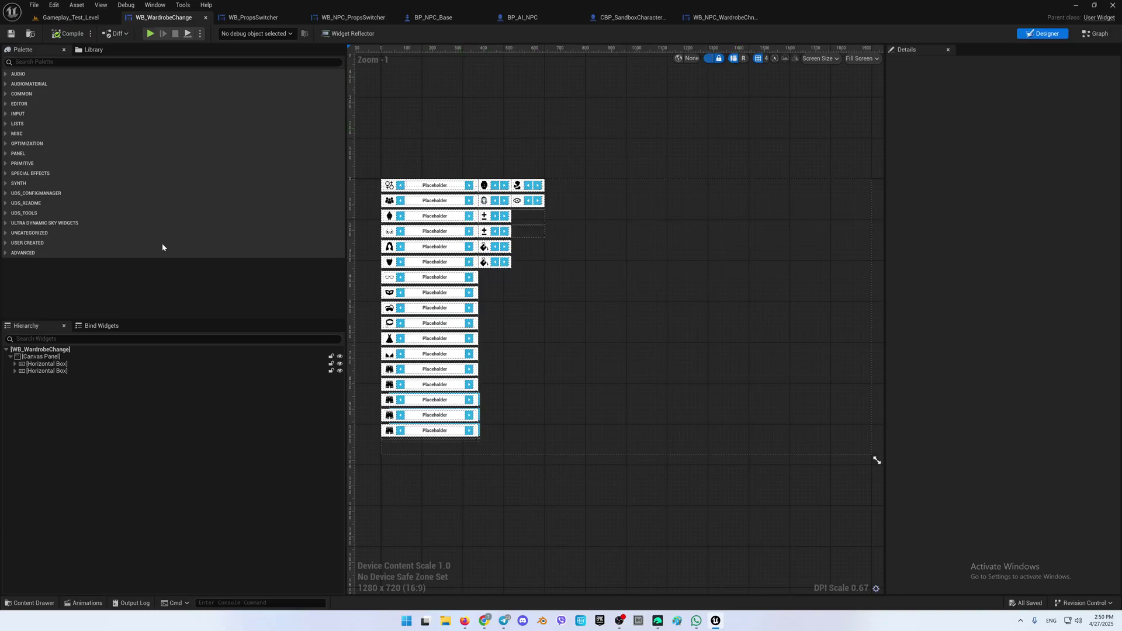
pyautogui.click(66, 364)
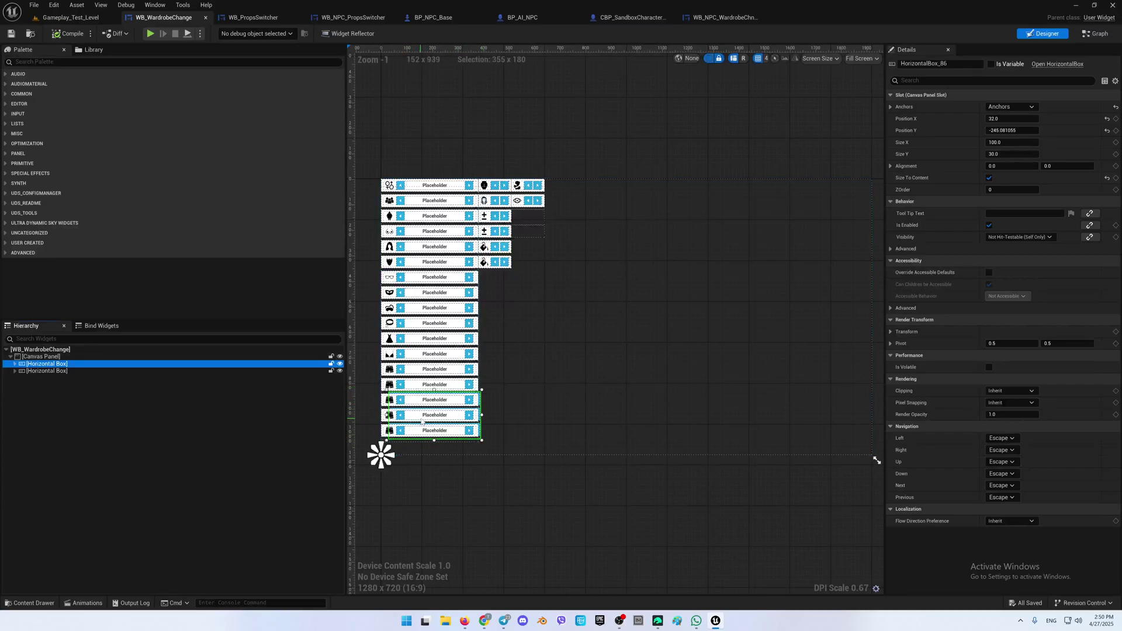
pyautogui.click(14, 364)
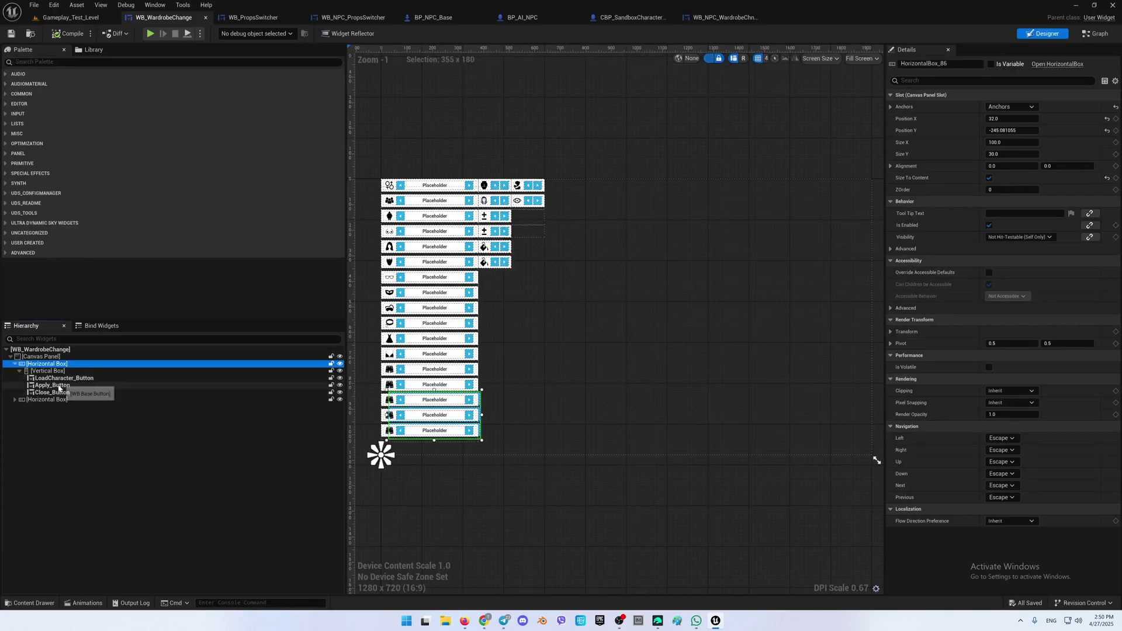
pyautogui.click(44, 401)
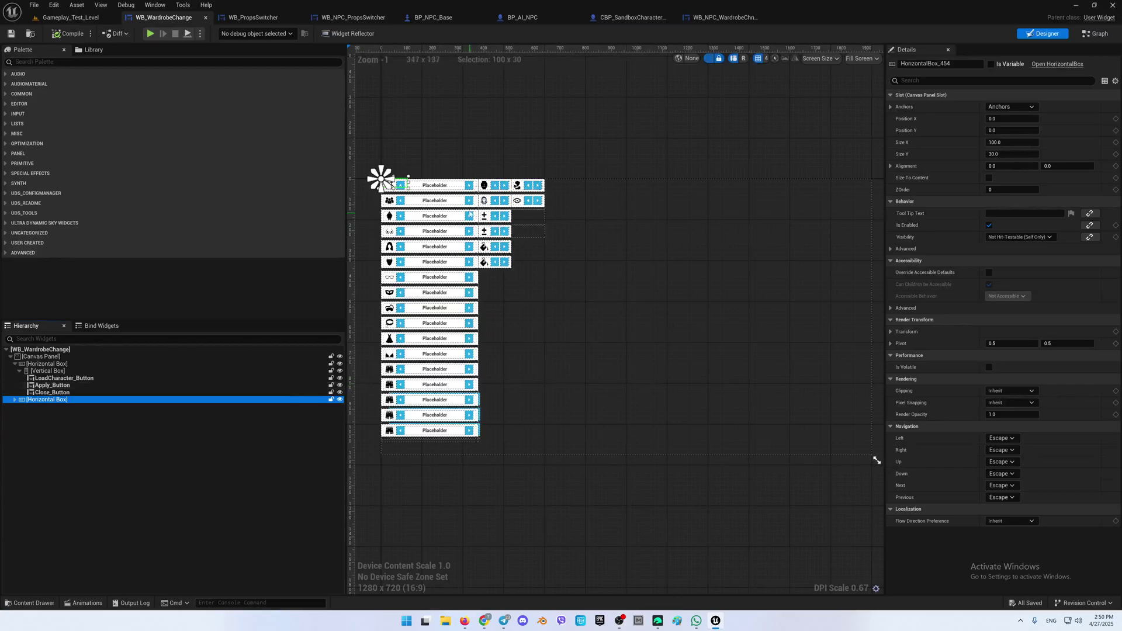
pyautogui.rightClick(62, 402)
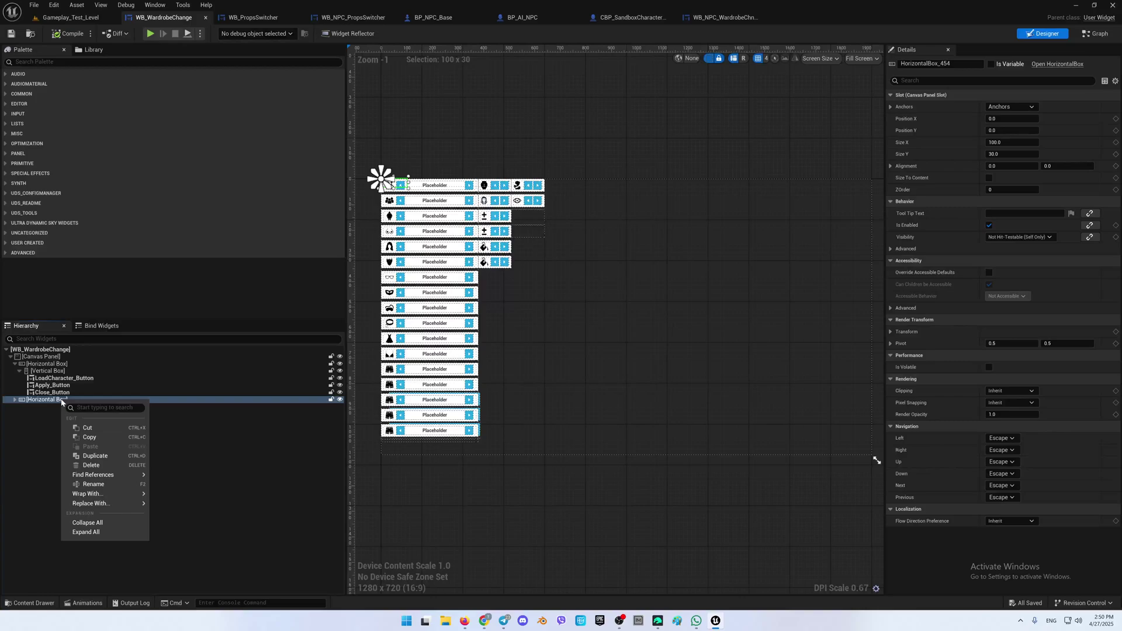
pyautogui.moveTo(106, 497)
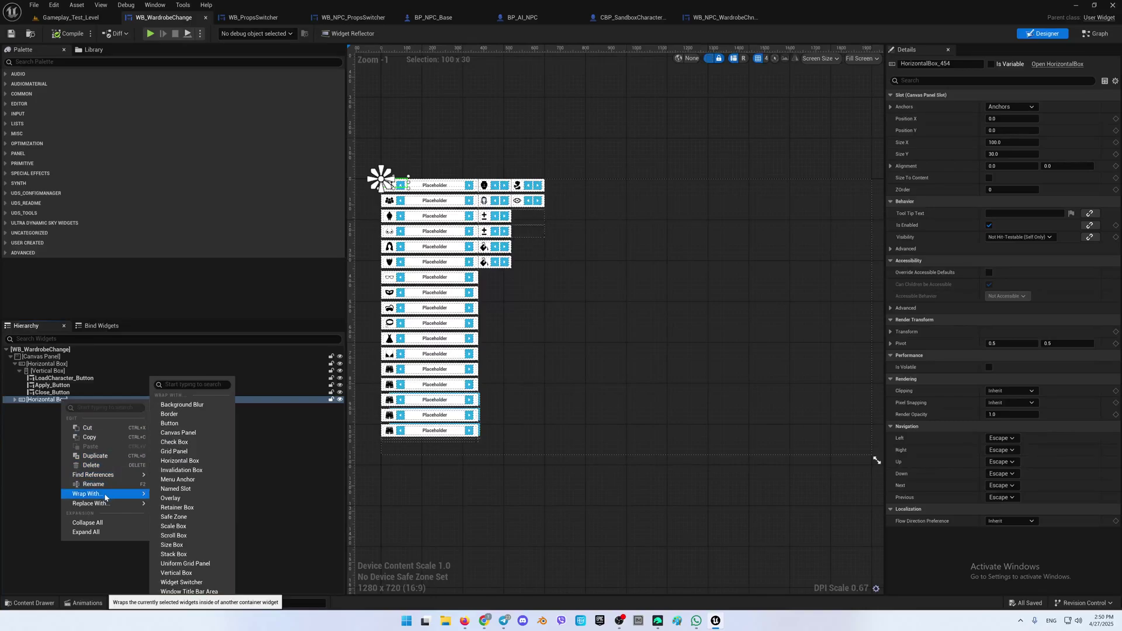
pyautogui.click(189, 535)
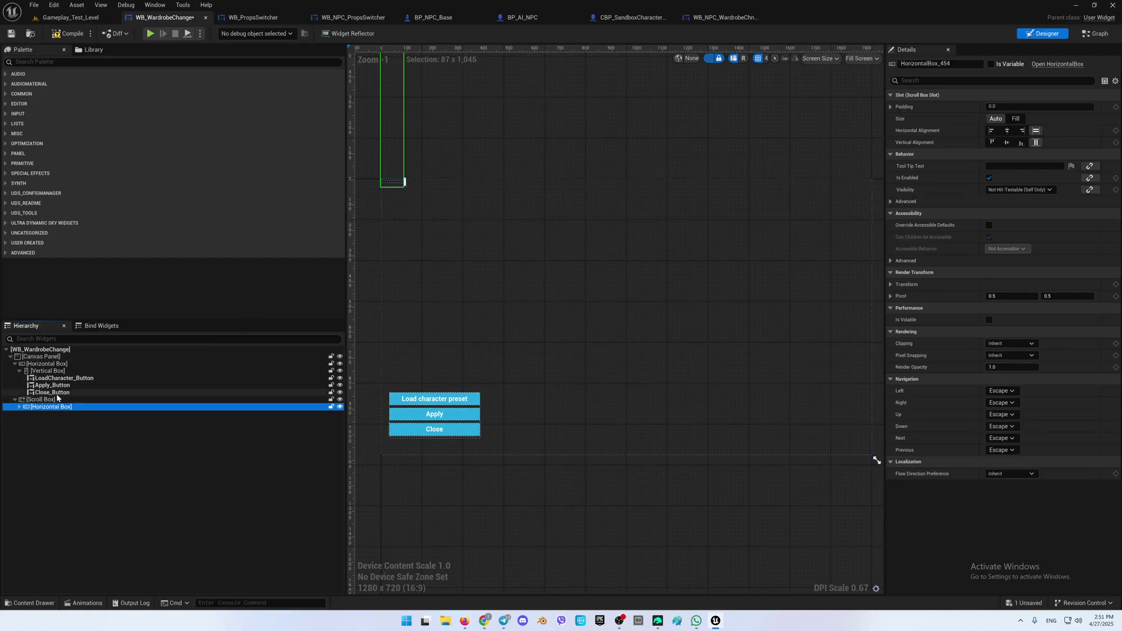
# - Reorder the widget hierarchy so the Scroll Box sits above the Horizontal Box containing the Load, Apply and Close buttons
pyautogui.click(15, 364)
pyautogui.click(15, 371)
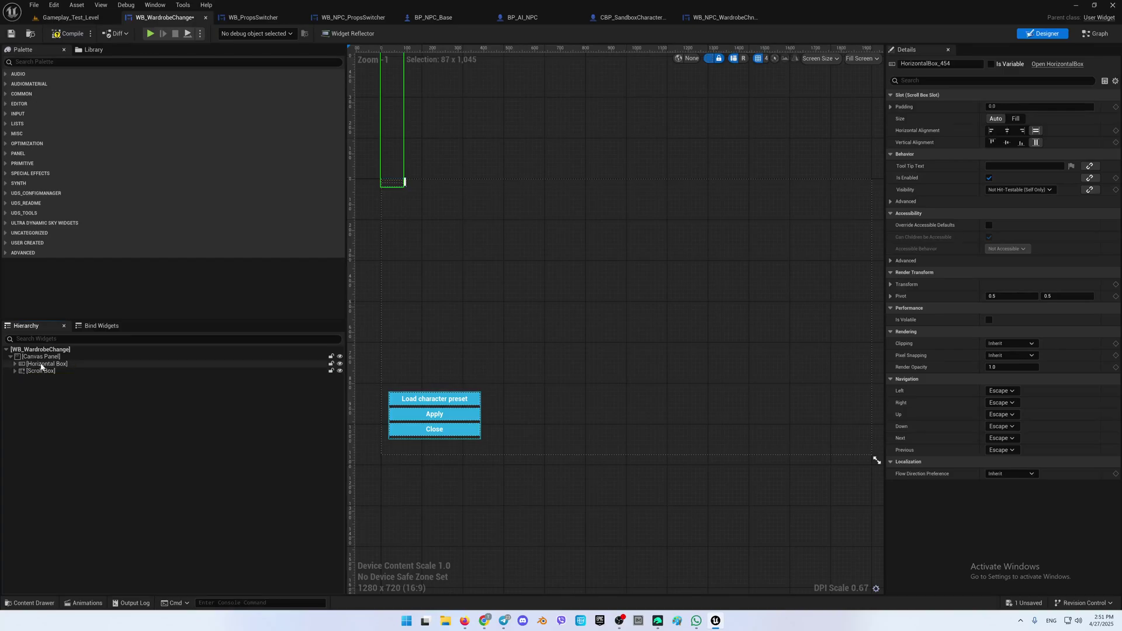
pyautogui.click(47, 364)
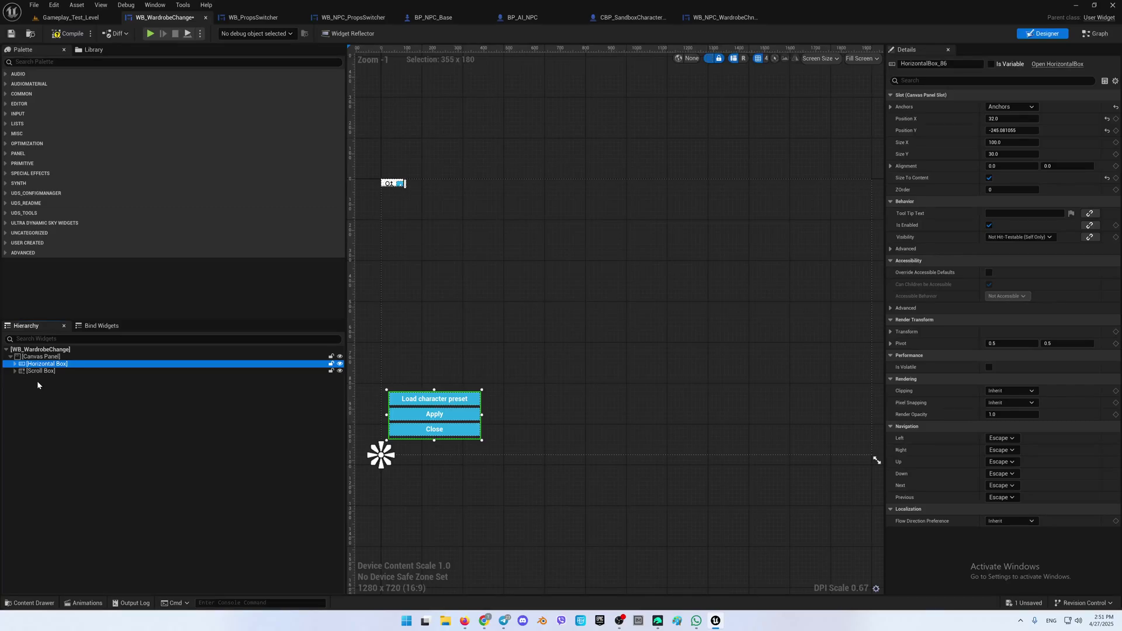
pyautogui.moveTo(35, 371); pyautogui.dragTo(38, 363)
pyautogui.click(16, 371)
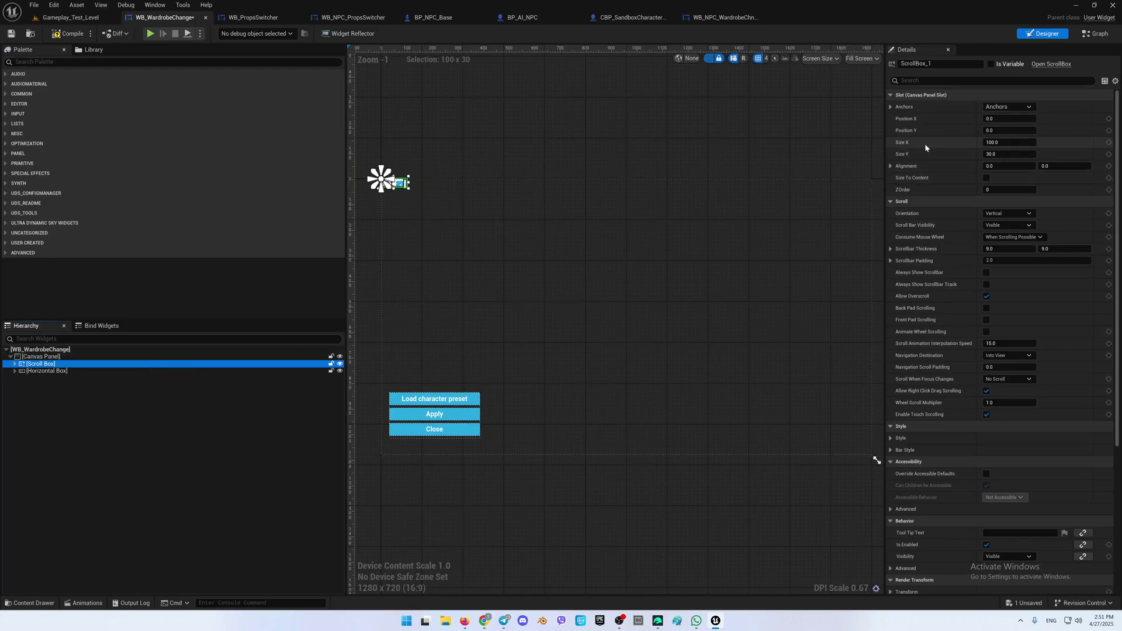
# - Set the Scroll Box size to 650 by 800 and anchor it to the canvas's top-left corner
pyautogui.click(1001, 142)
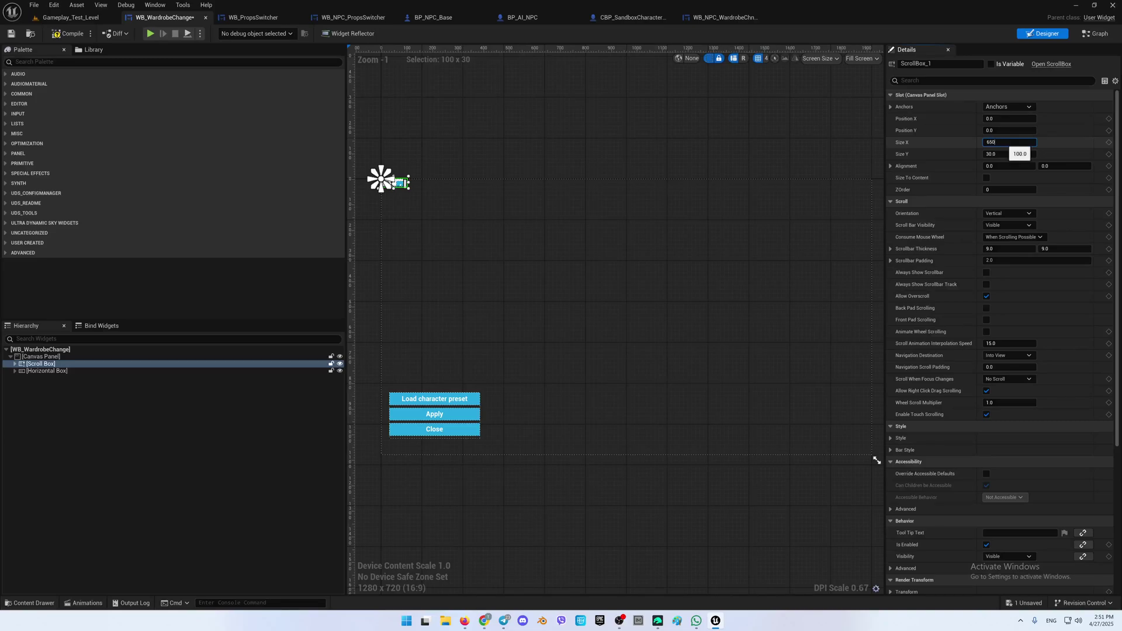
pyautogui.press('Tab')
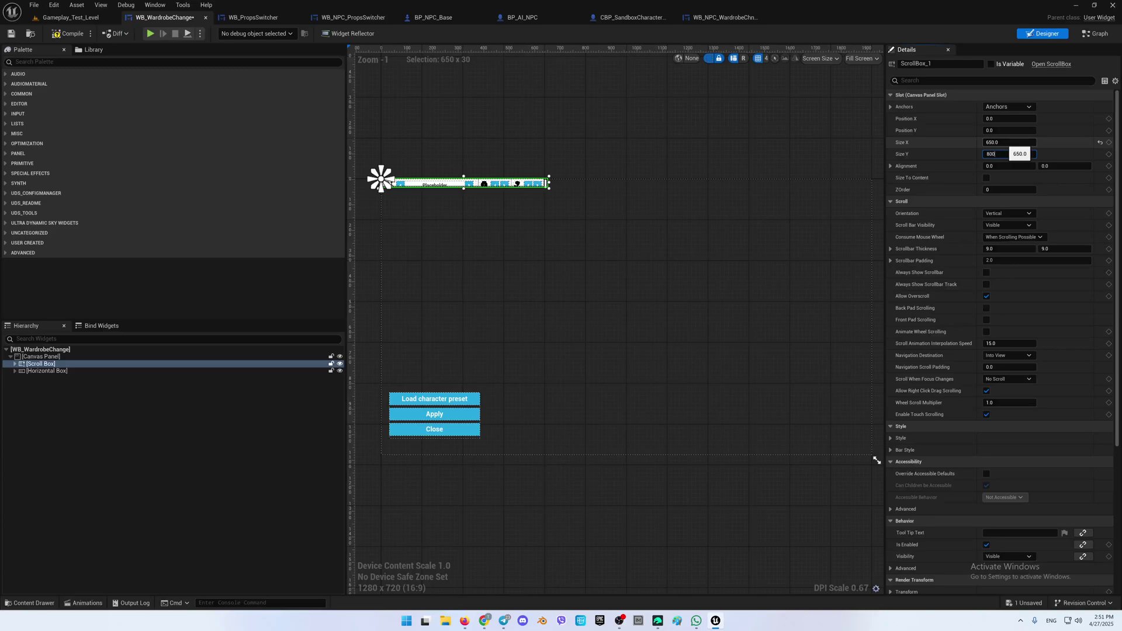
pyautogui.write('800')
pyautogui.press('Return')
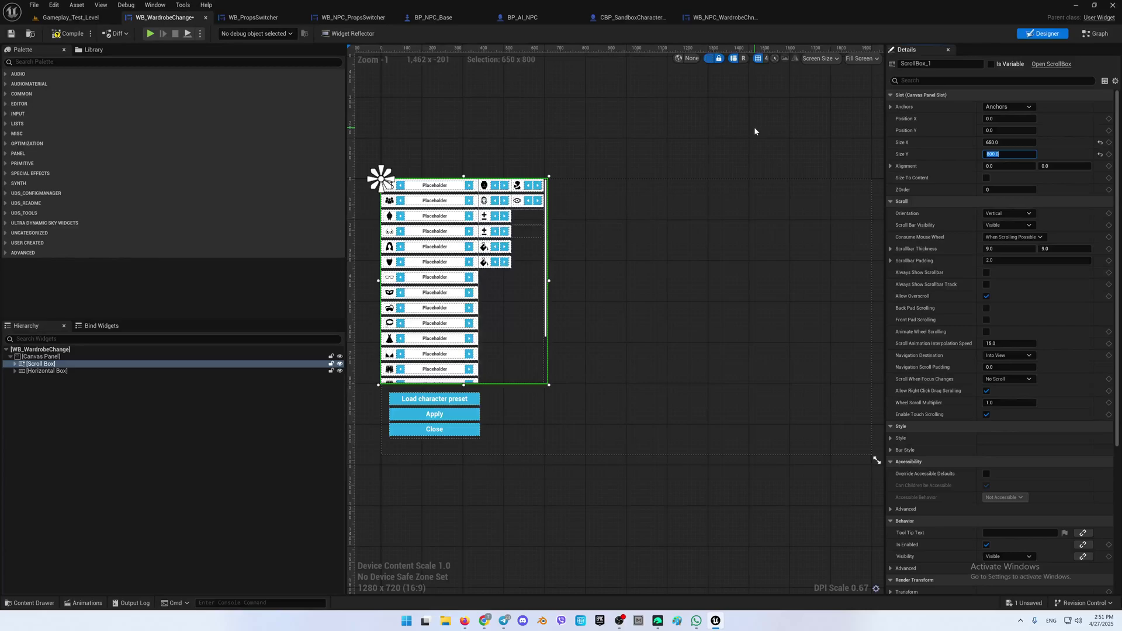
pyautogui.click(1010, 107)
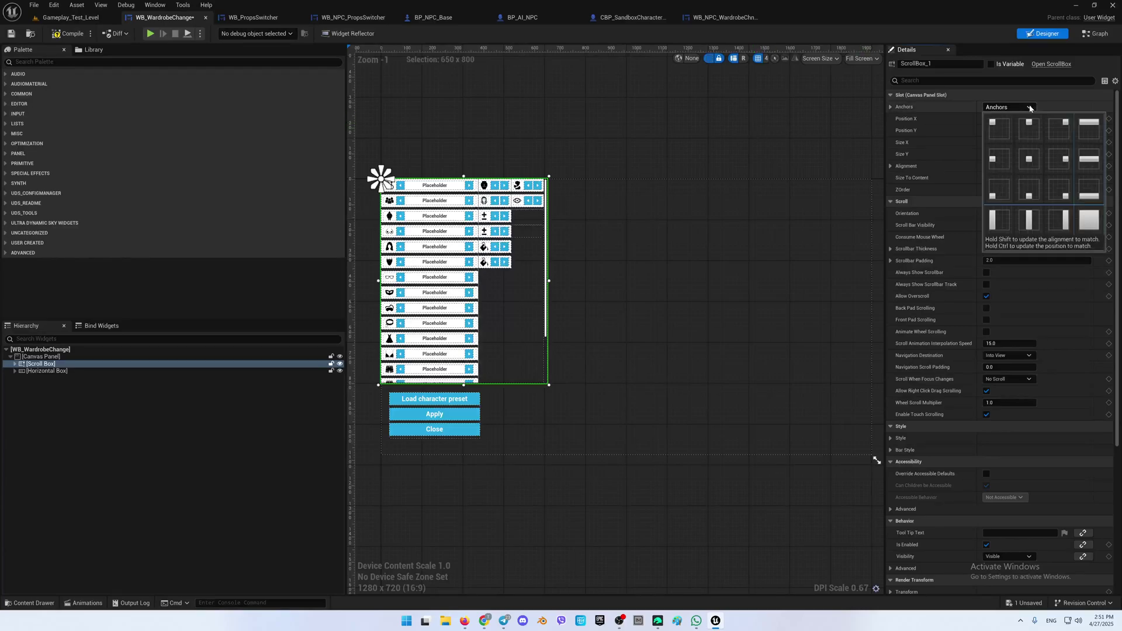
pyautogui.click(991, 125)
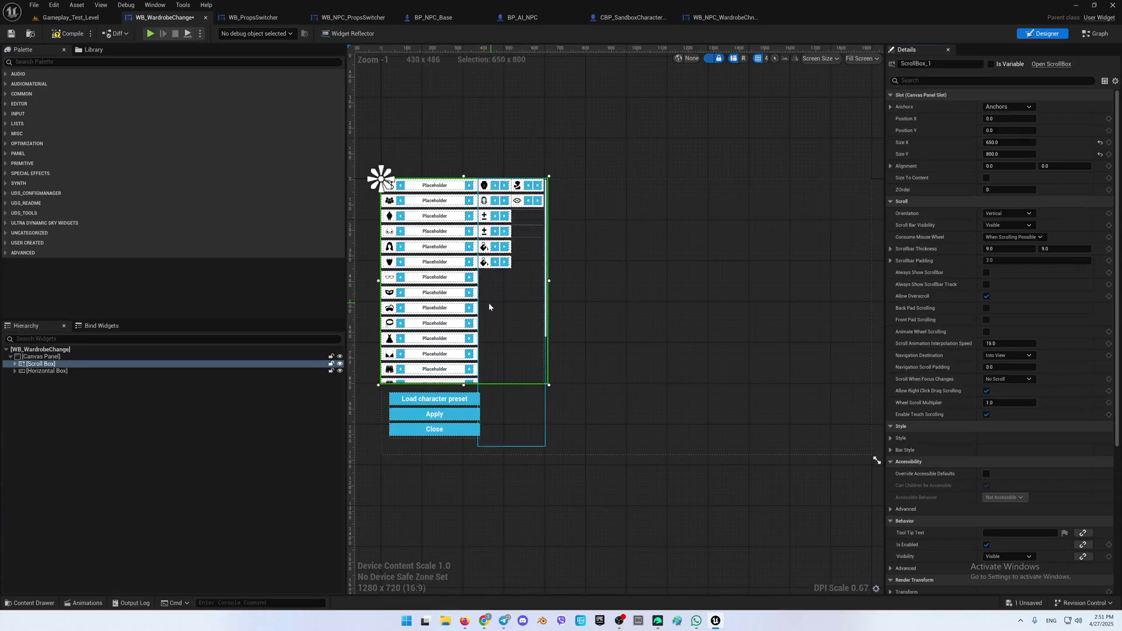
# - Move the Scroll Box to position X 32, Y 24, enable Always Show Scrollbar, and save the widget
pyautogui.click(15, 364)
pyautogui.press('F2')
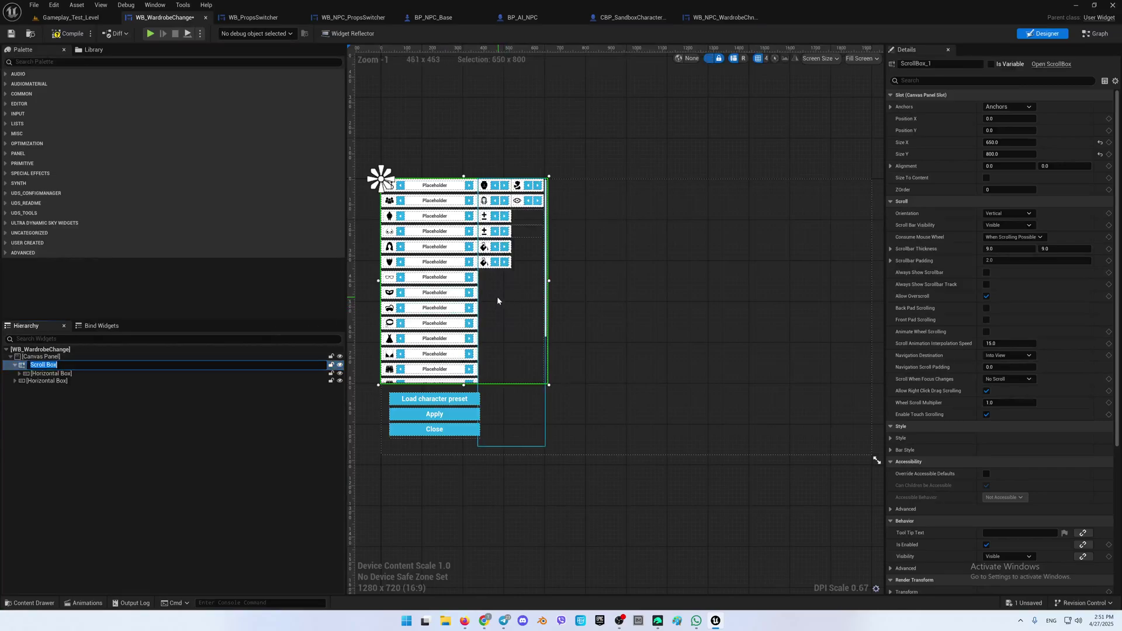
pyautogui.moveTo(497, 296); pyautogui.dragTo(506, 305)
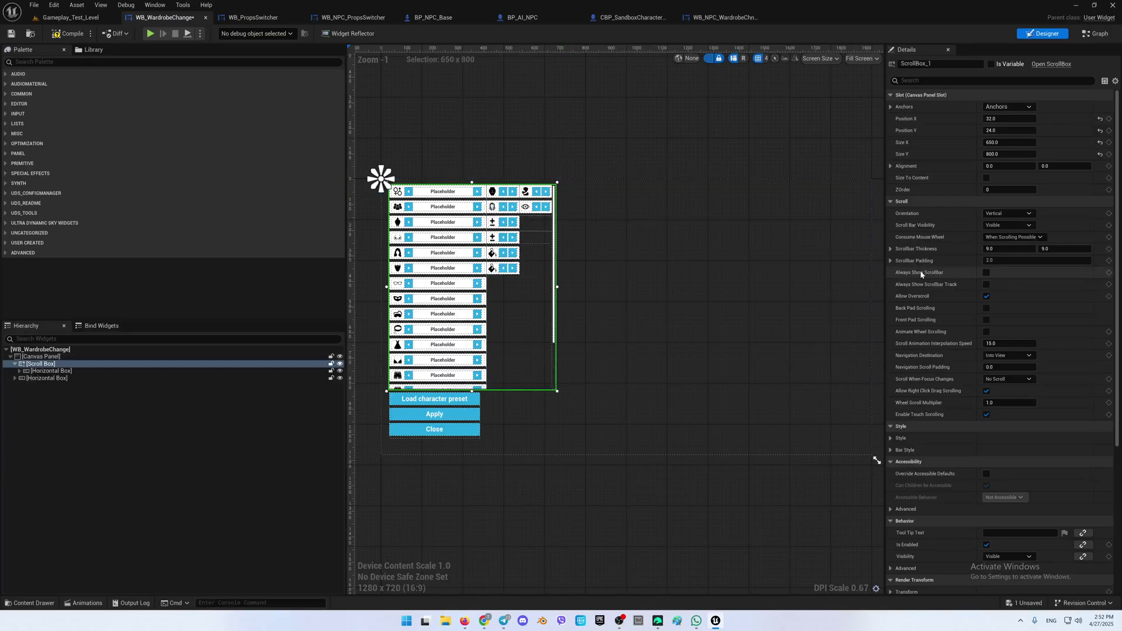
pyautogui.click(987, 272)
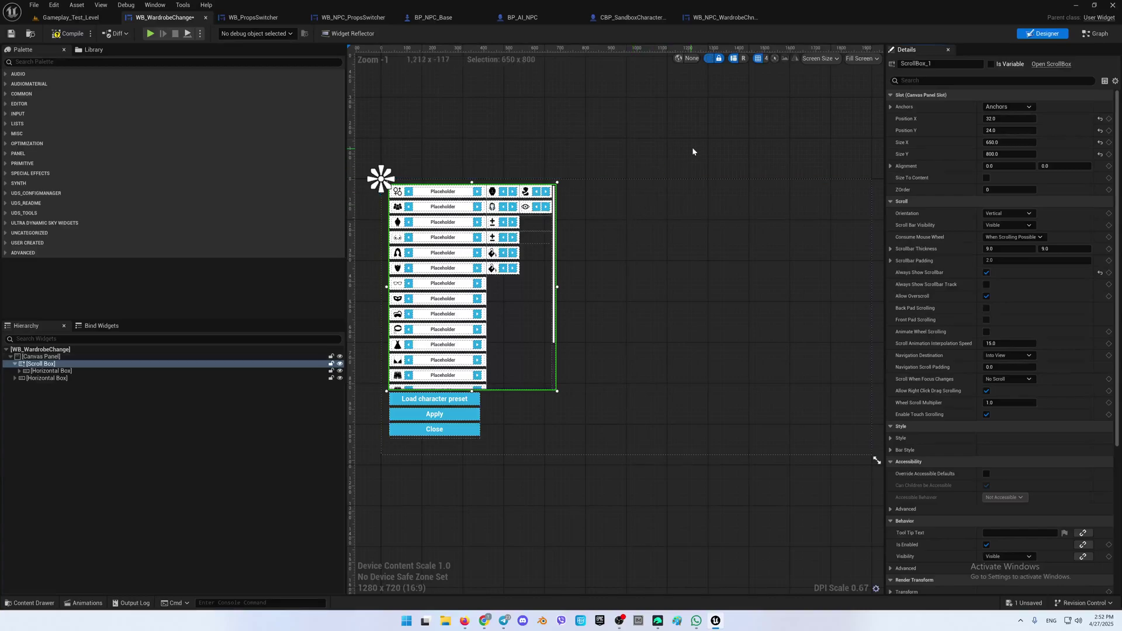
pyautogui.click(11, 34)
# - Play-test Gameplay_Test_Level again, bring up the wardrobe menu, and try scrolling its option list
pyautogui.click(74, 19)
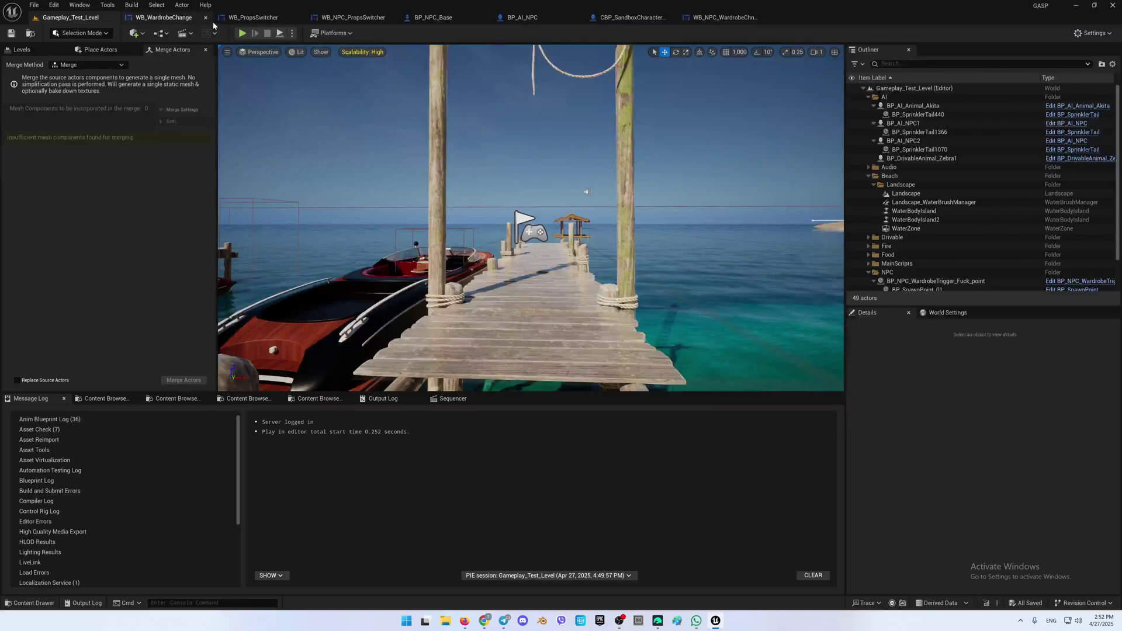
pyautogui.click(242, 33)
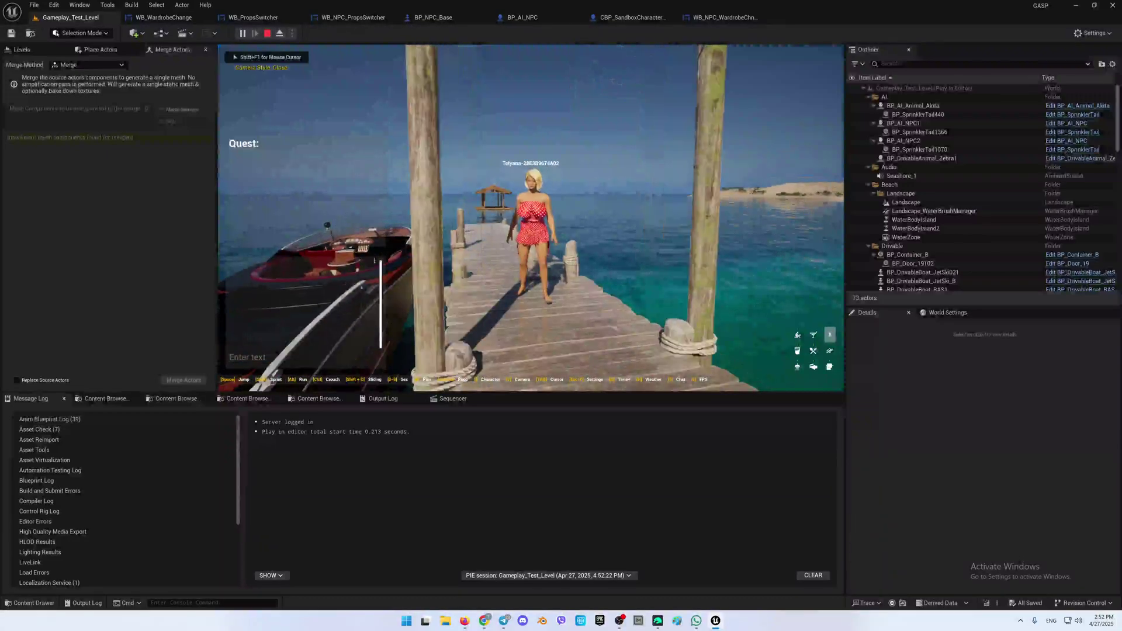
pyautogui.press('c')
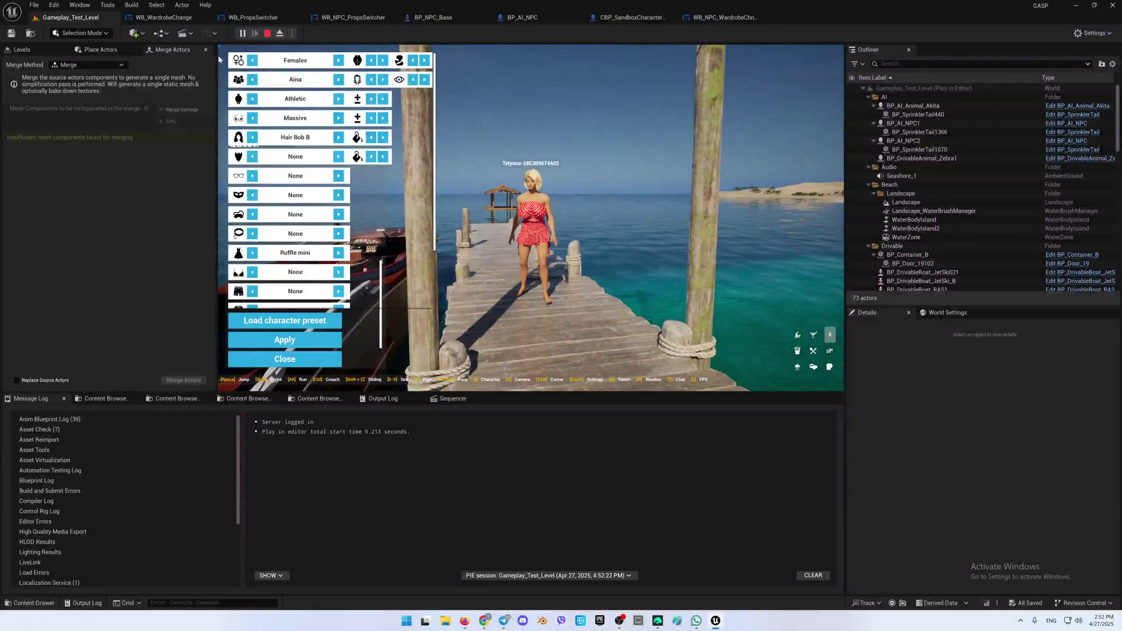
pyautogui.click(377, 289)
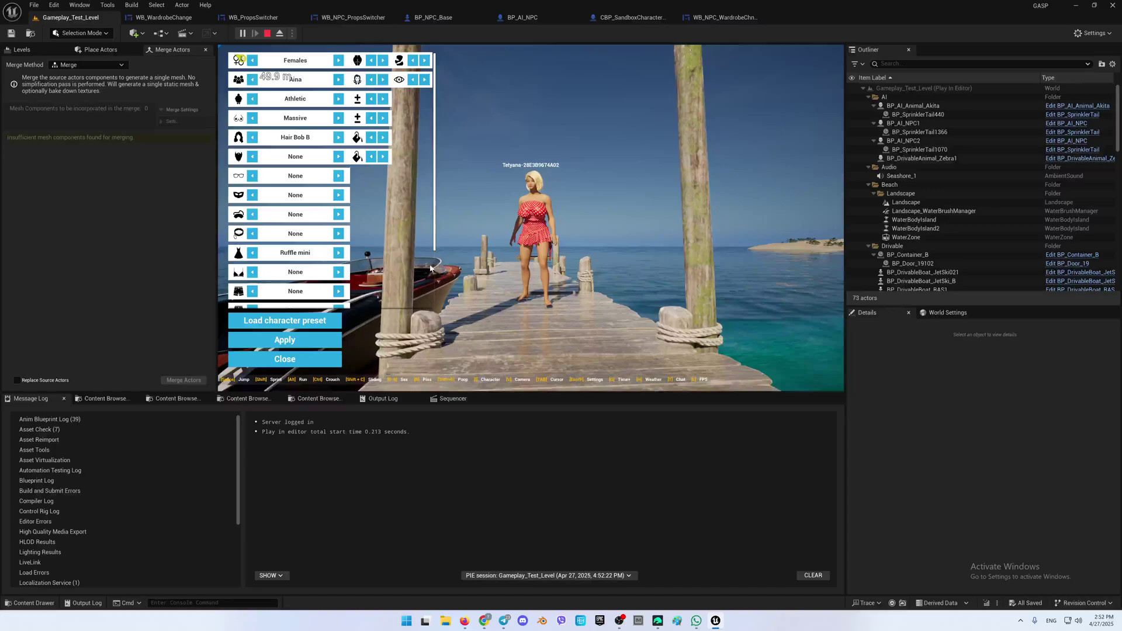
pyautogui.moveTo(437, 190)
pyautogui.mouseDown()
pyautogui.moveTo(431, 260)
pyautogui.moveTo(438, 180)
pyautogui.mouseUp()
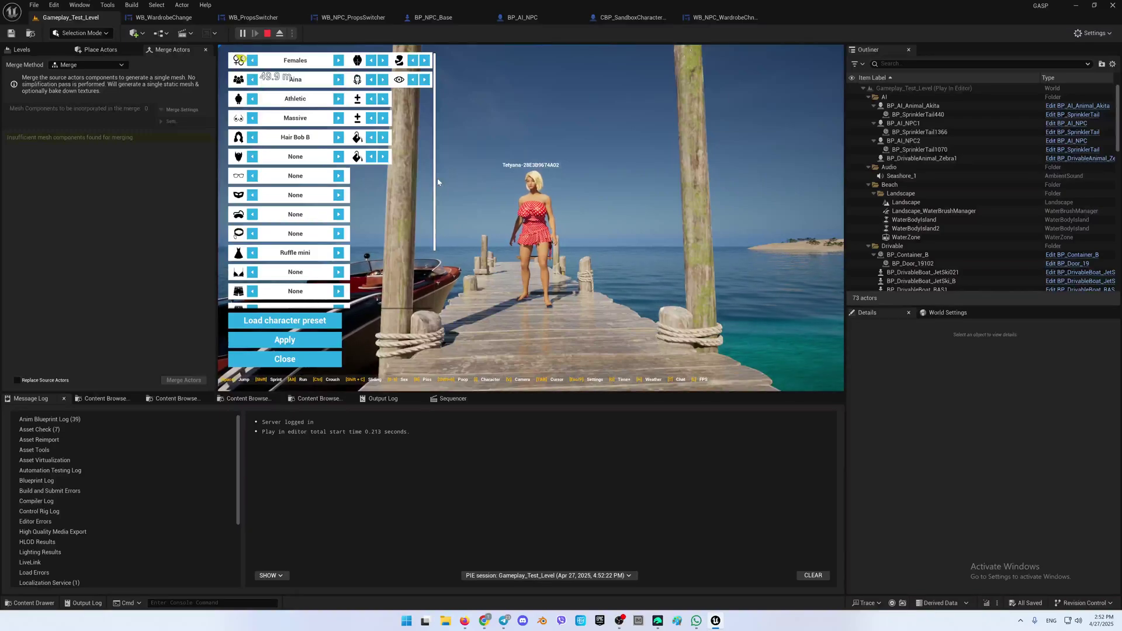